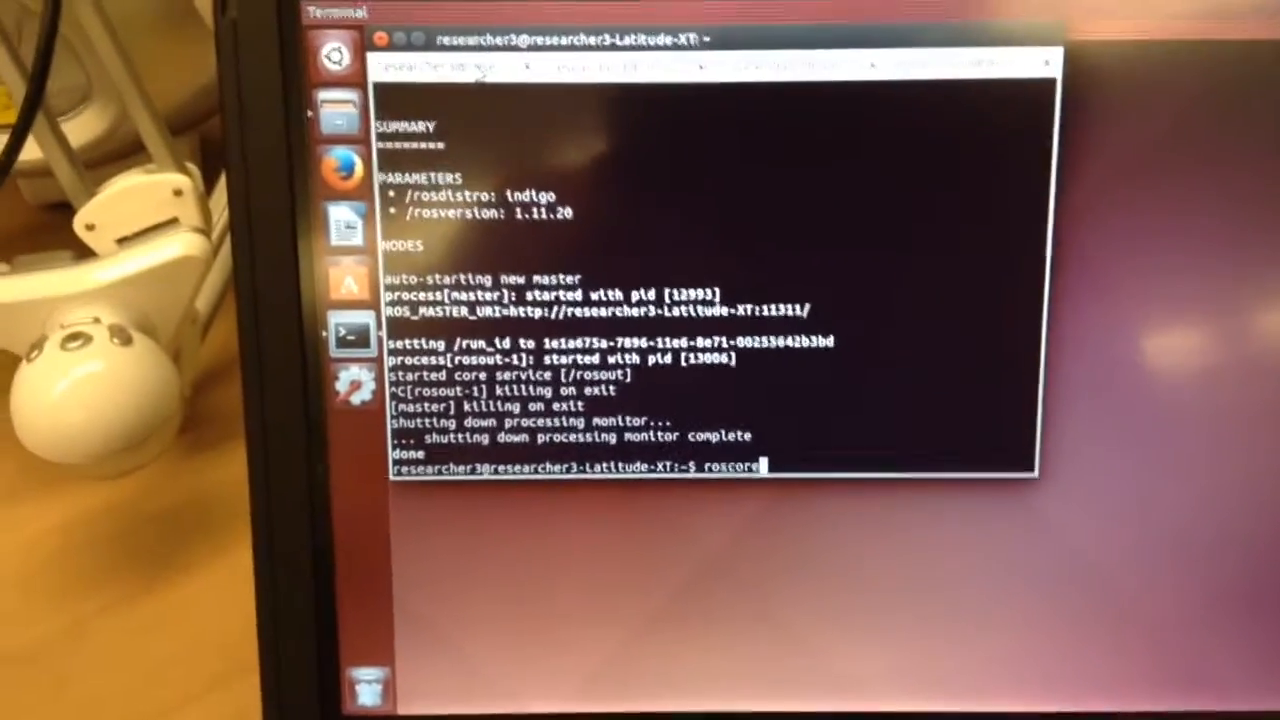
Step: Start the ROS master by running roscore on the robot computer
key("Return")
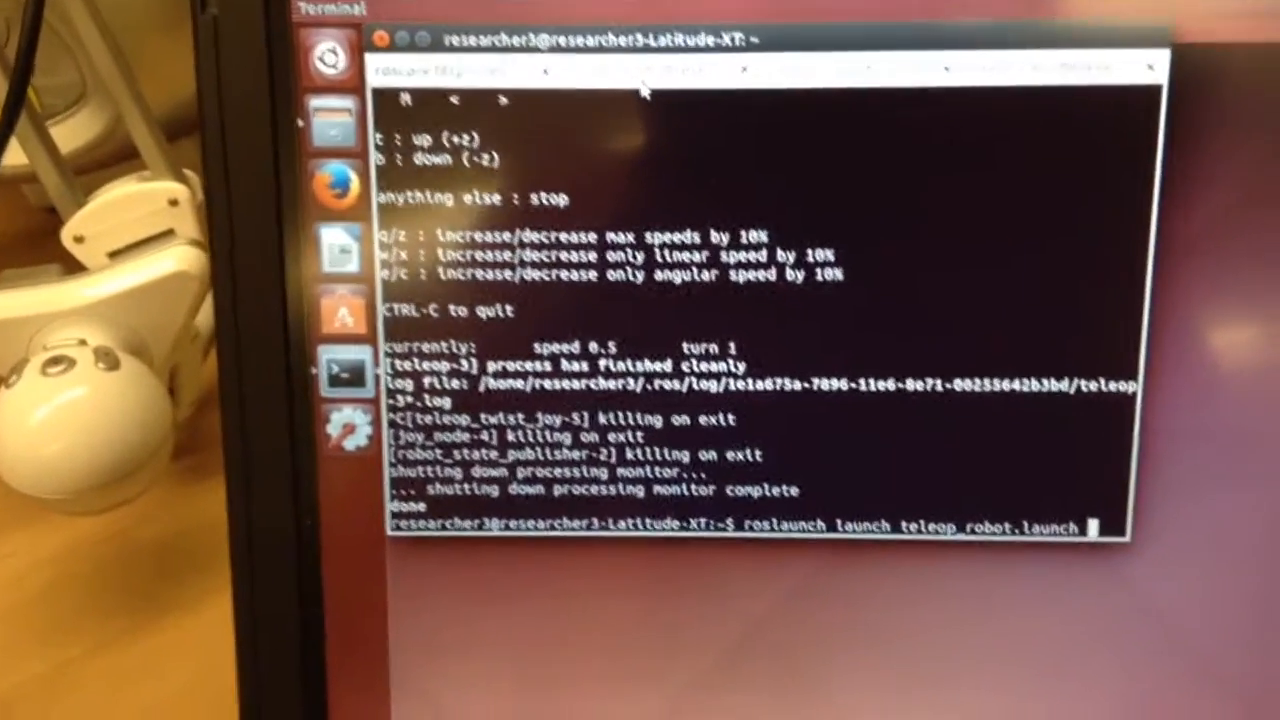
Step: Run roslaunch teleop_robot.launch to start the teleoperation nodes
key("Return")
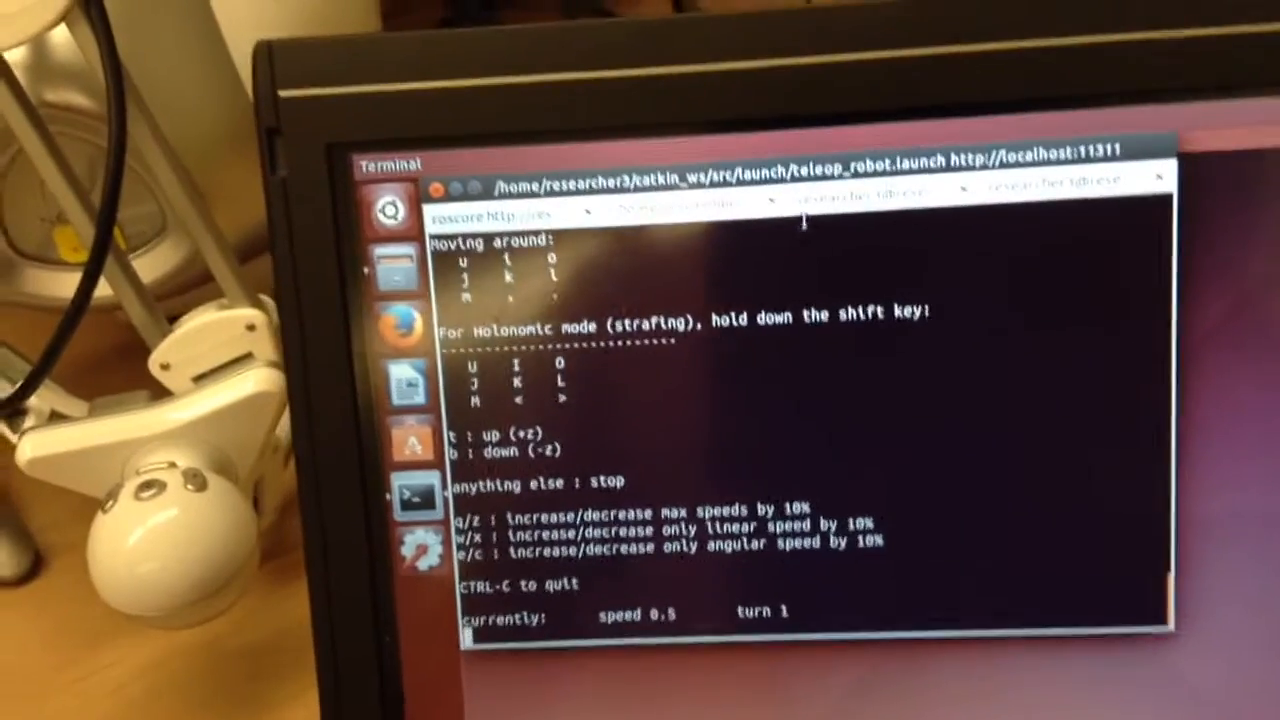
left_click(805, 215)
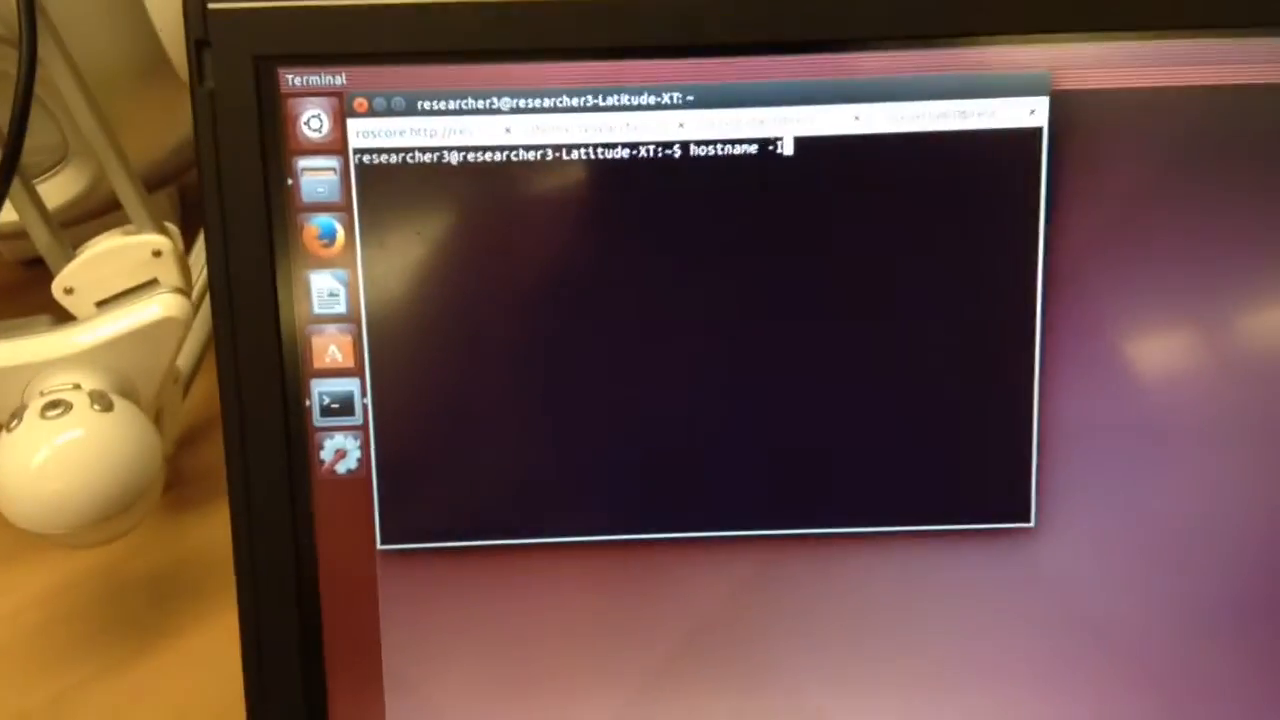
Step: Run rostopic echo /cmd_vel and check the teleop launch session
left_click(920, 148)
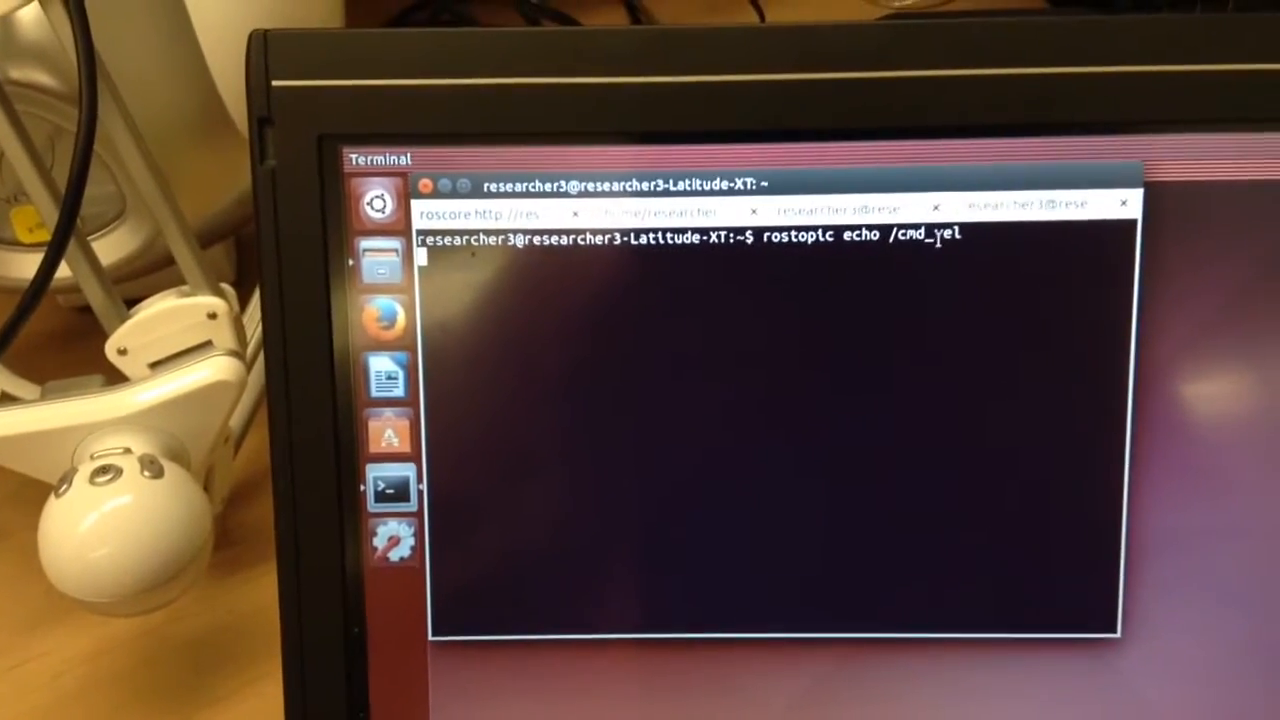
key("Return")
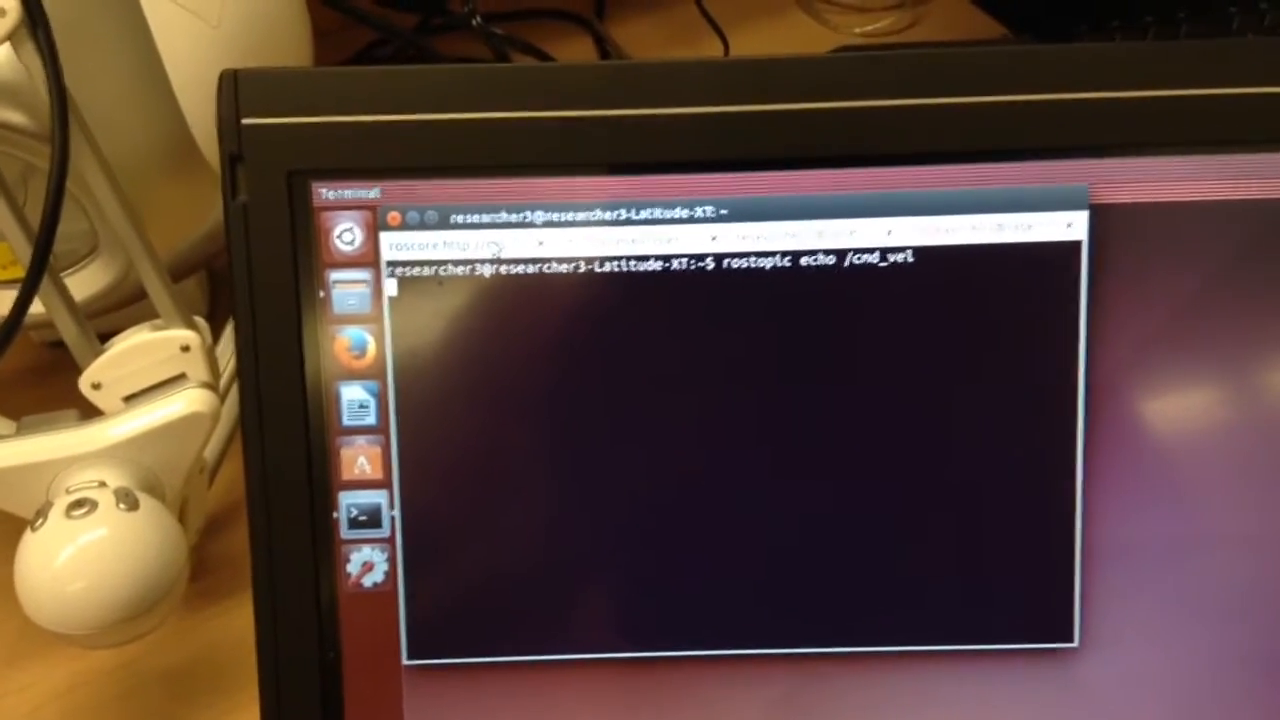
left_click(633, 265)
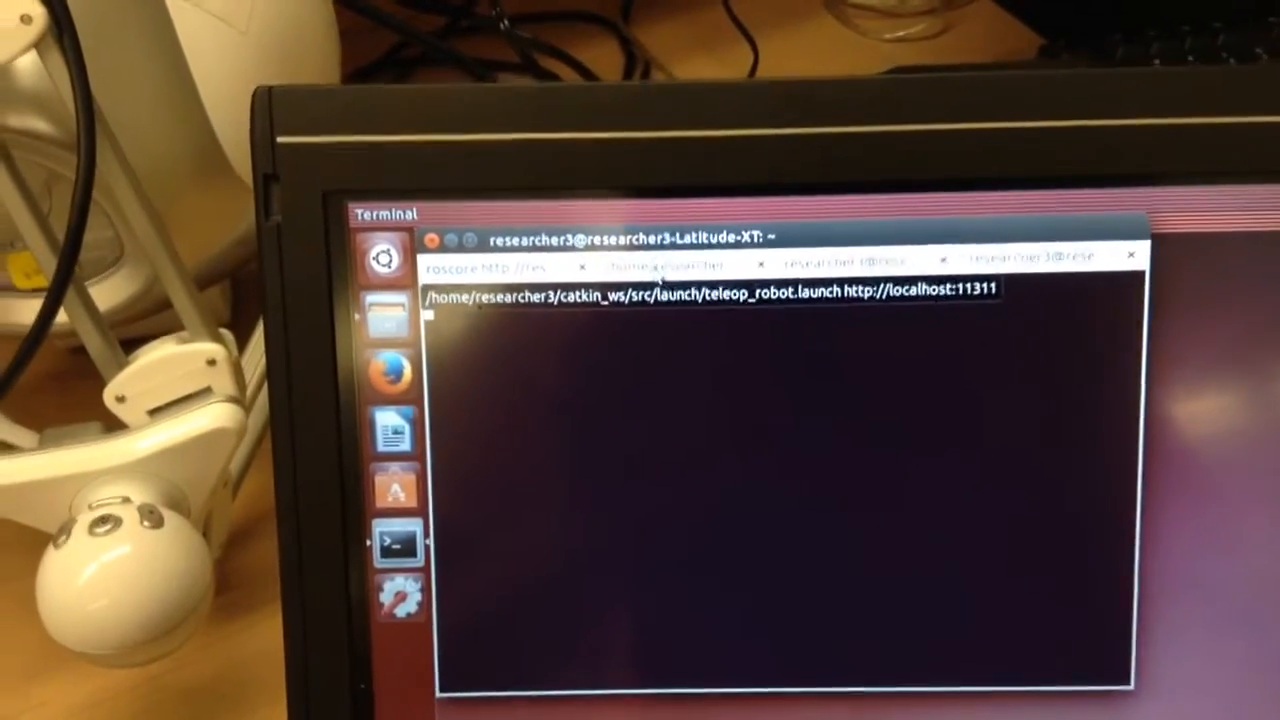
left_click(1020, 250)
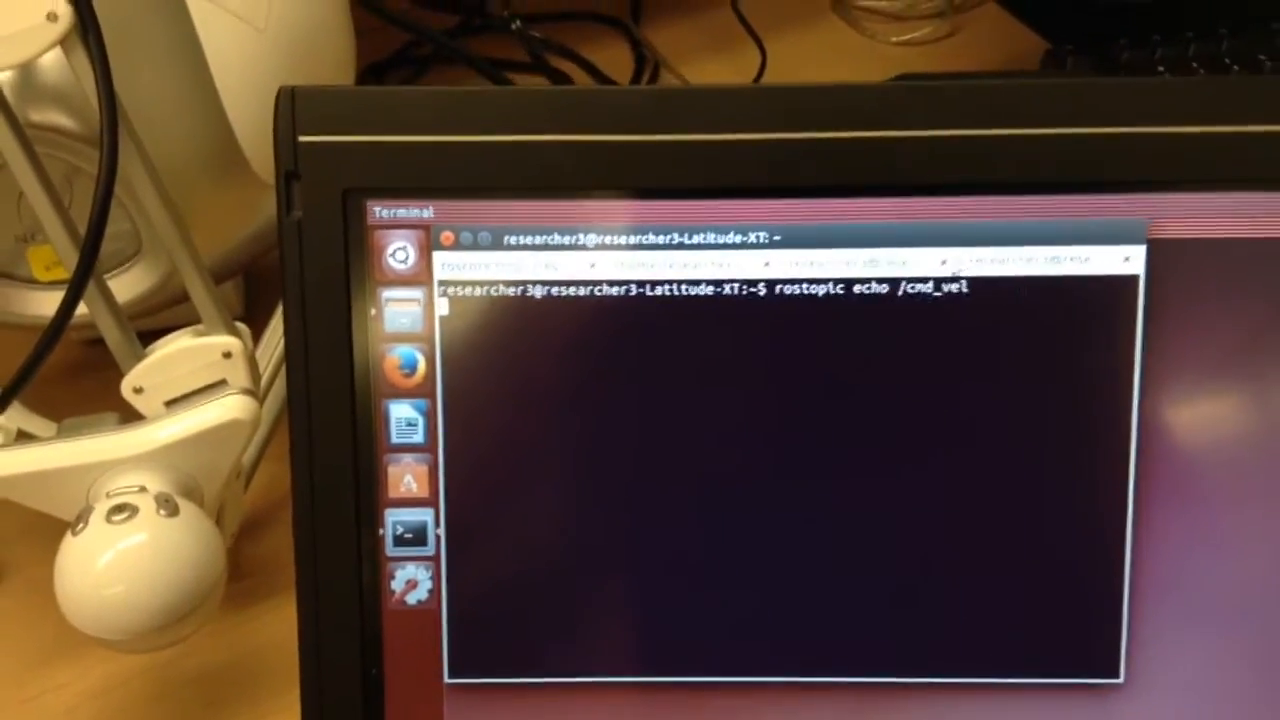
Step: Run hostname -I to show the robot computer's IP address 10.104.194.127
left_click(870, 255)
type("hostname -I")
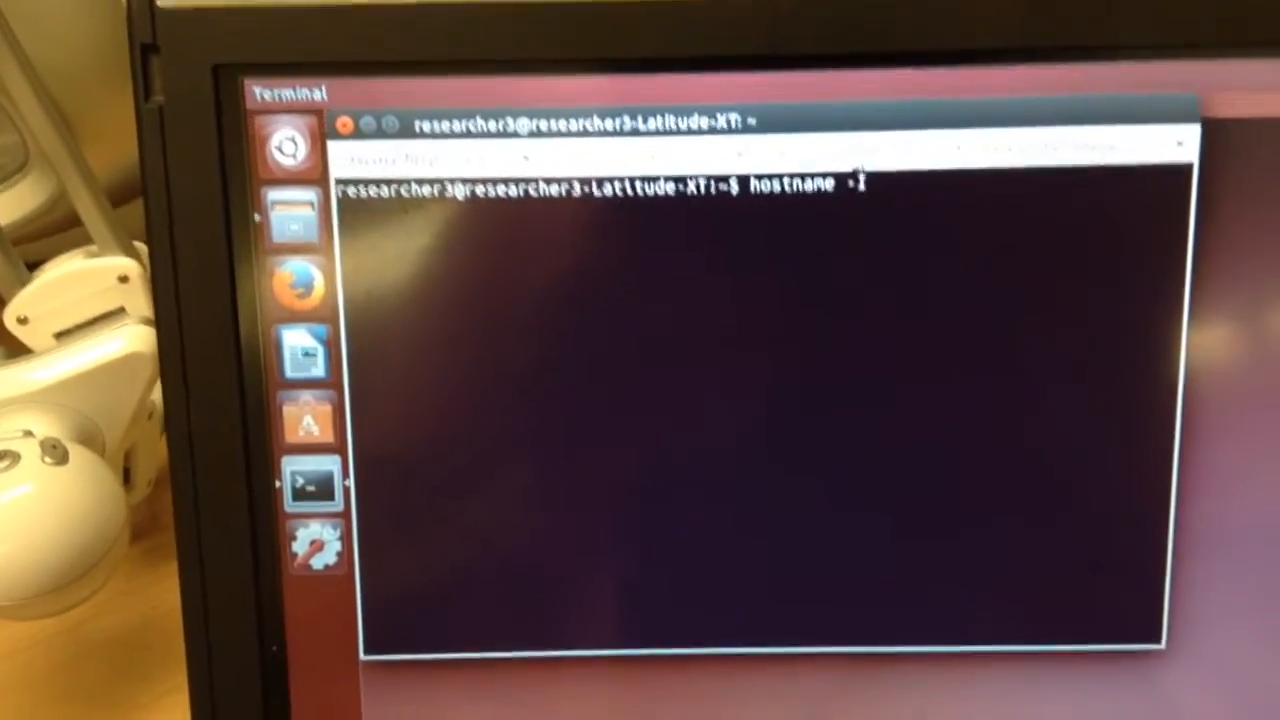
key("Return")
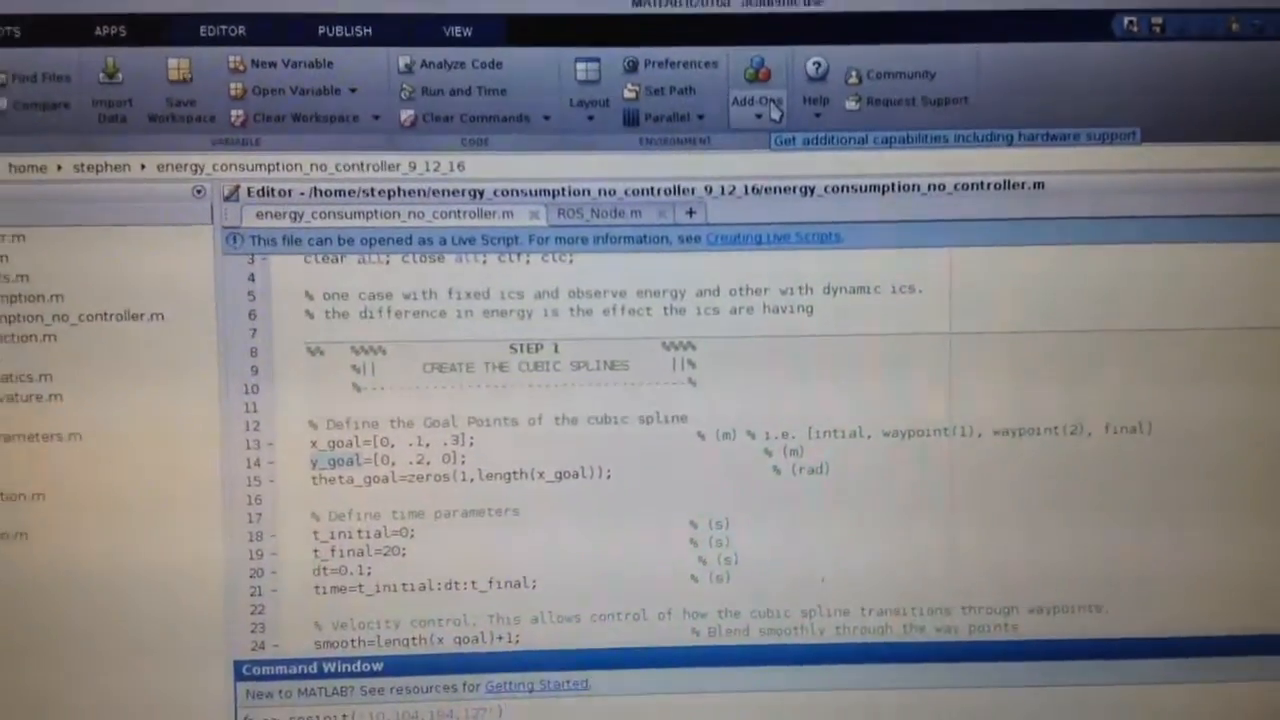
Step: View the installed add-ons in the Add-On Manager, then close it
left_click(745, 105)
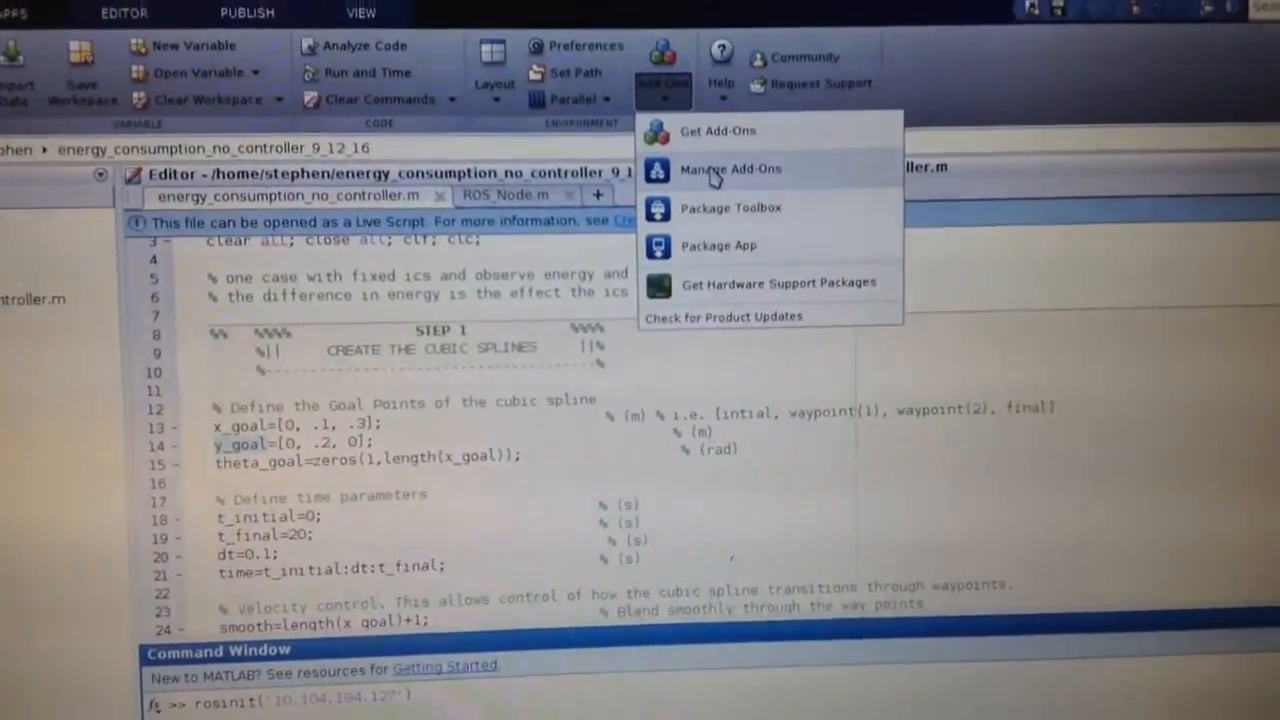
left_click(738, 172)
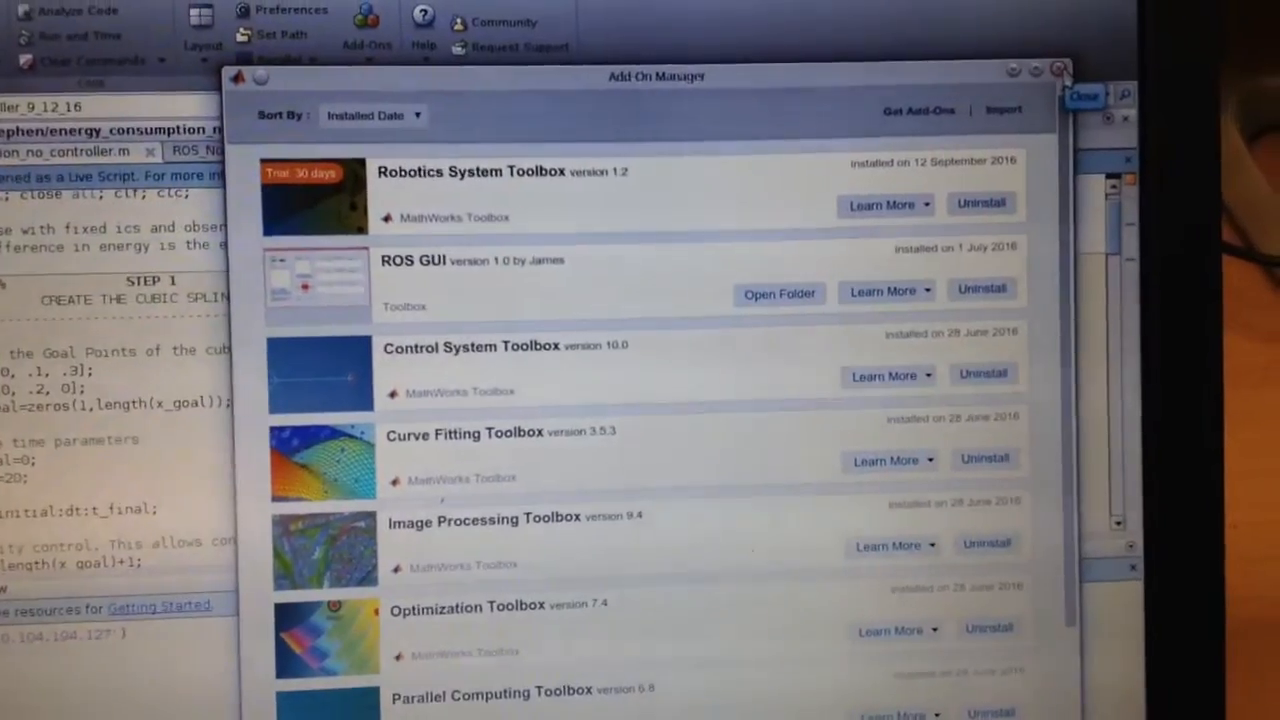
left_click(1100, 70)
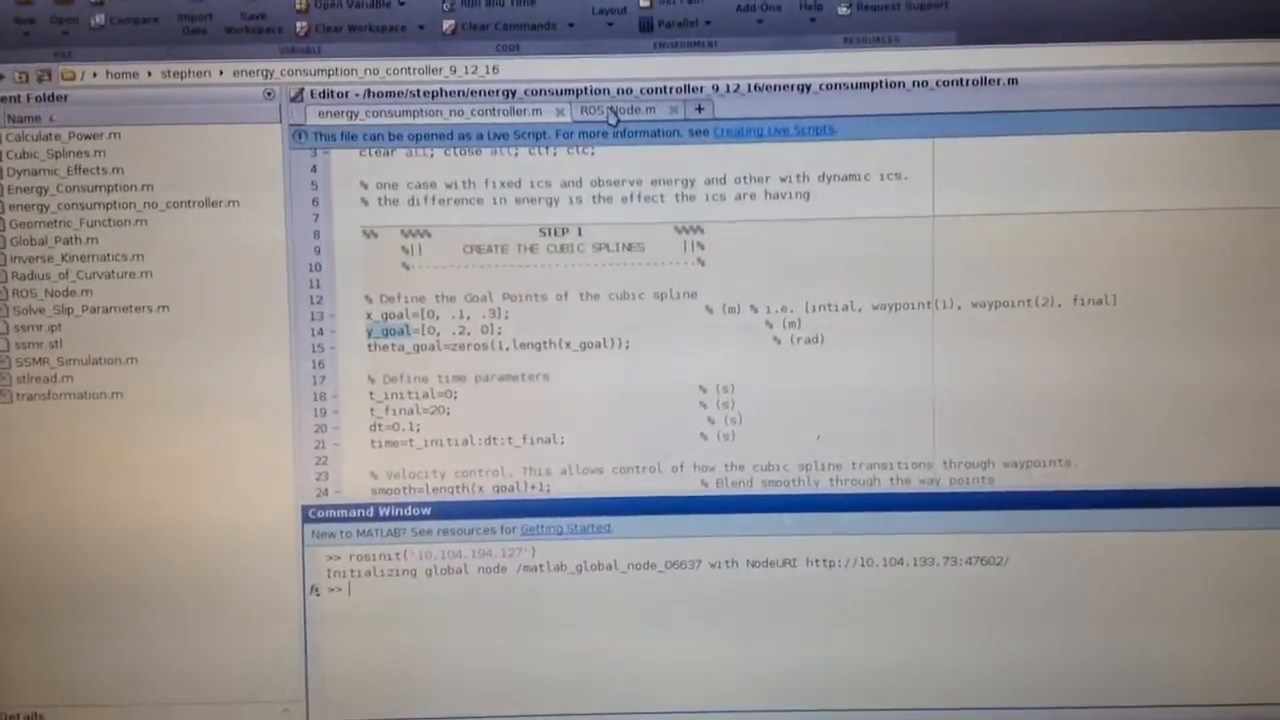
Step: Show the ROS_Node.m script with its /cmd_vel publishing loop
left_click(627, 114)
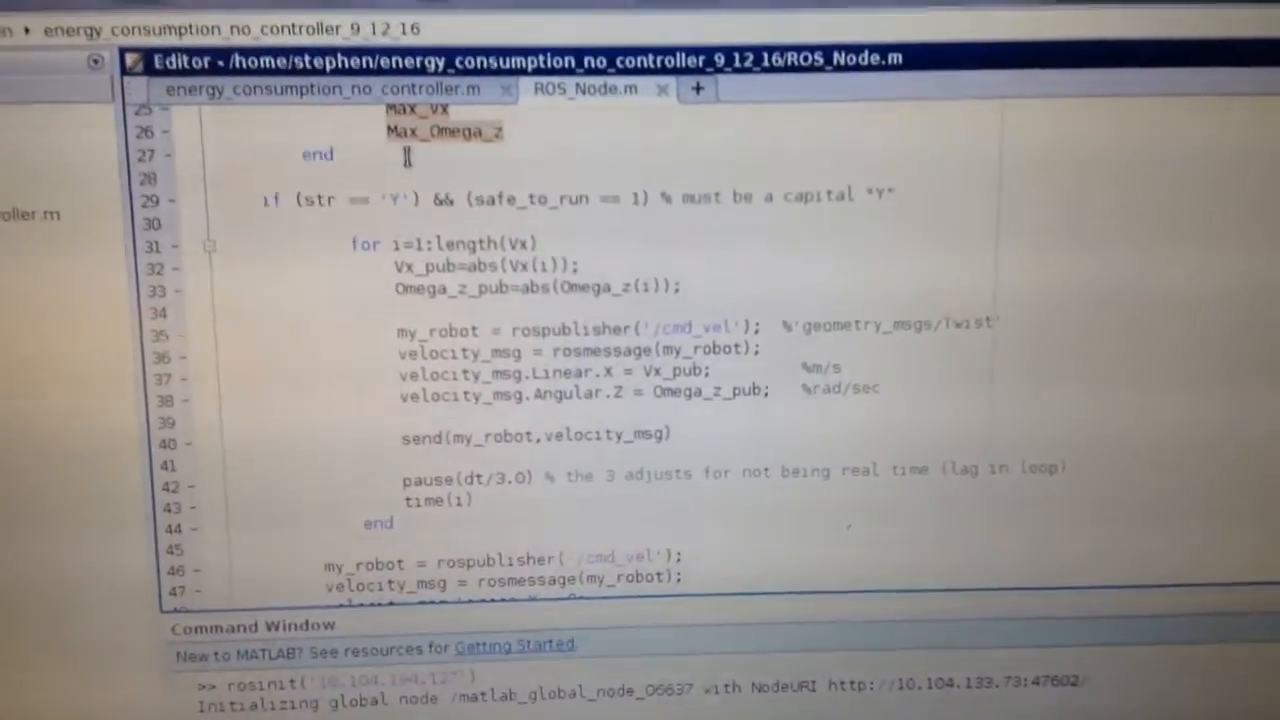
Step: Run energy_consumption_no_controller.m to plot the SSMR trajectory and prompt for the real robot
left_click(373, 120)
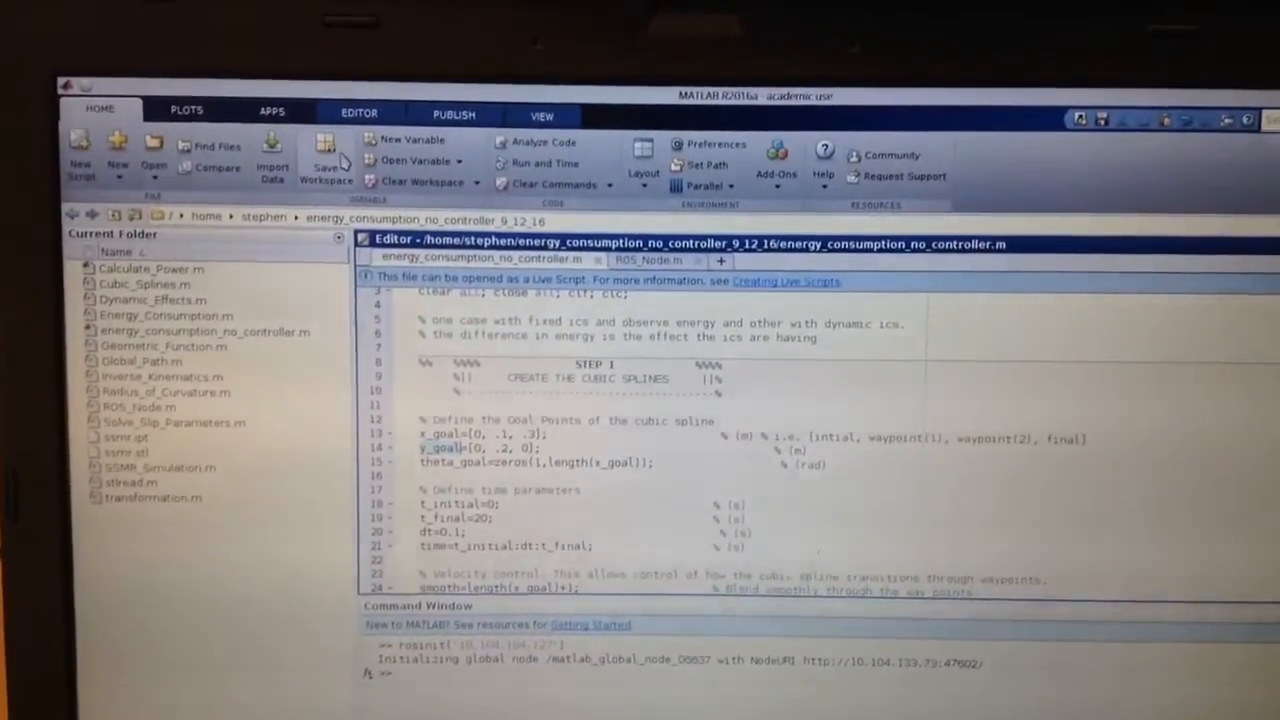
left_click(349, 93)
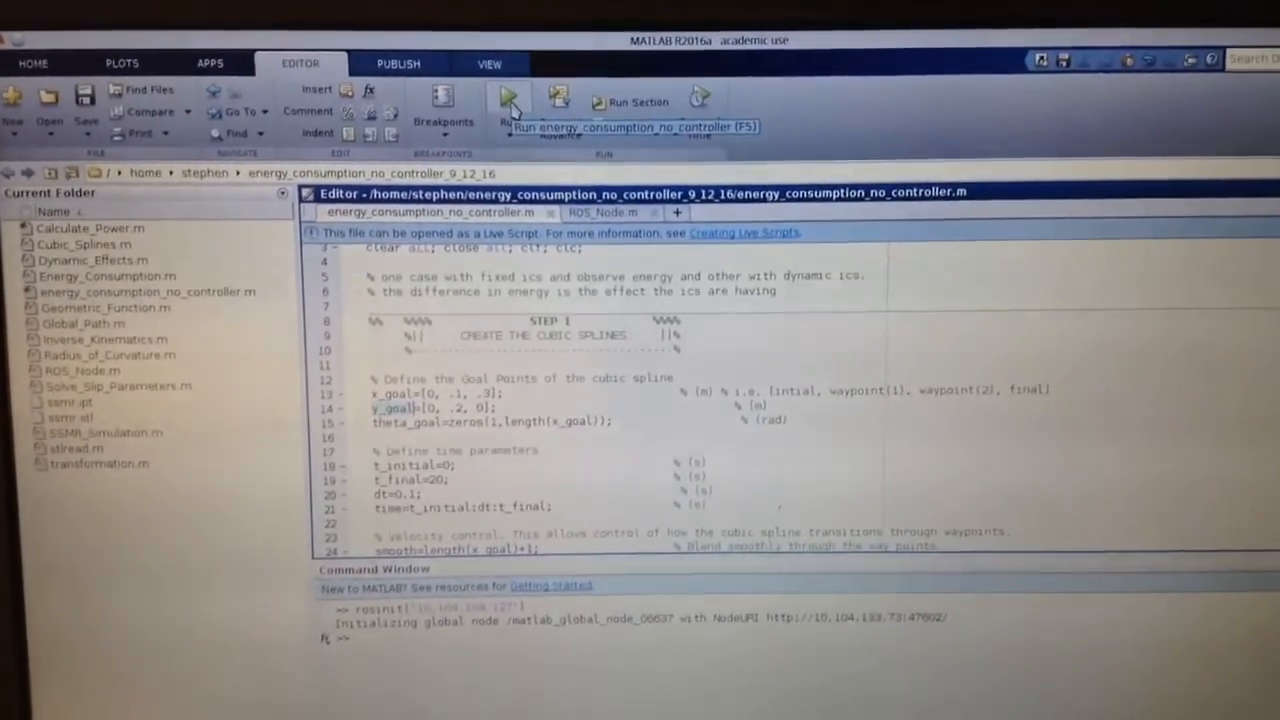
left_click(509, 101)
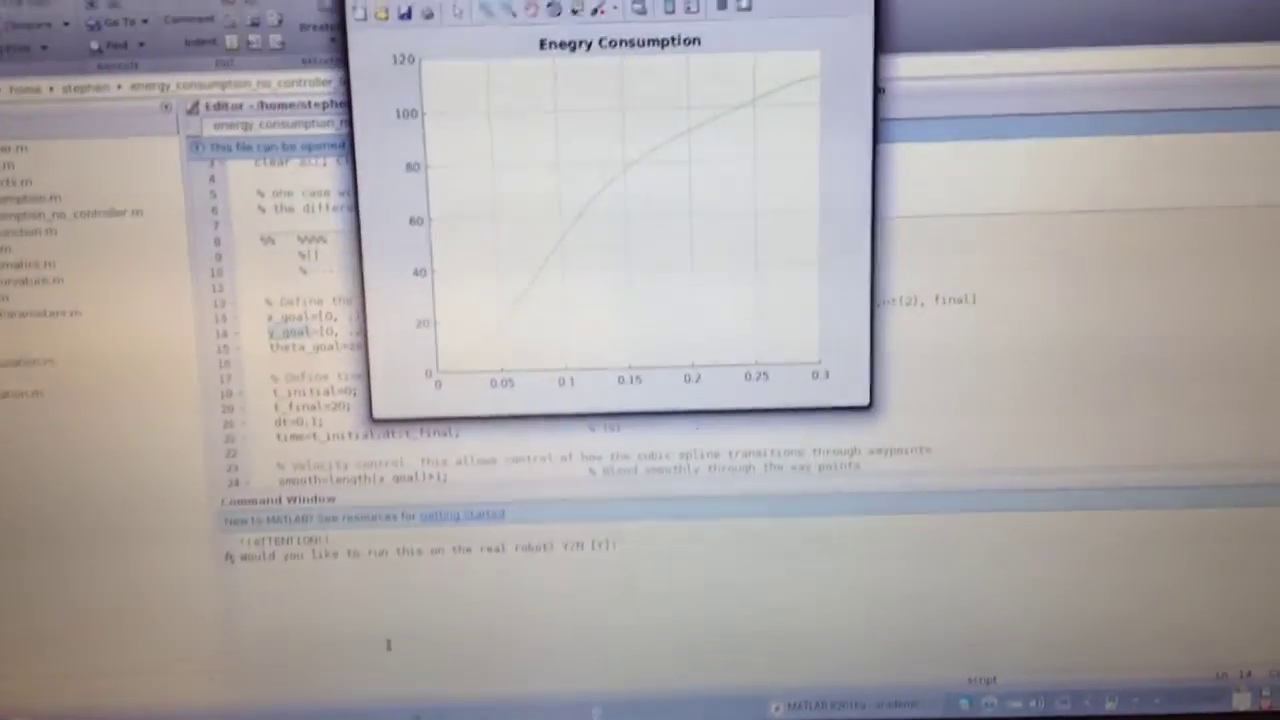
Step: Focus the Command Window on the run-on-real-robot question
left_click(389, 645)
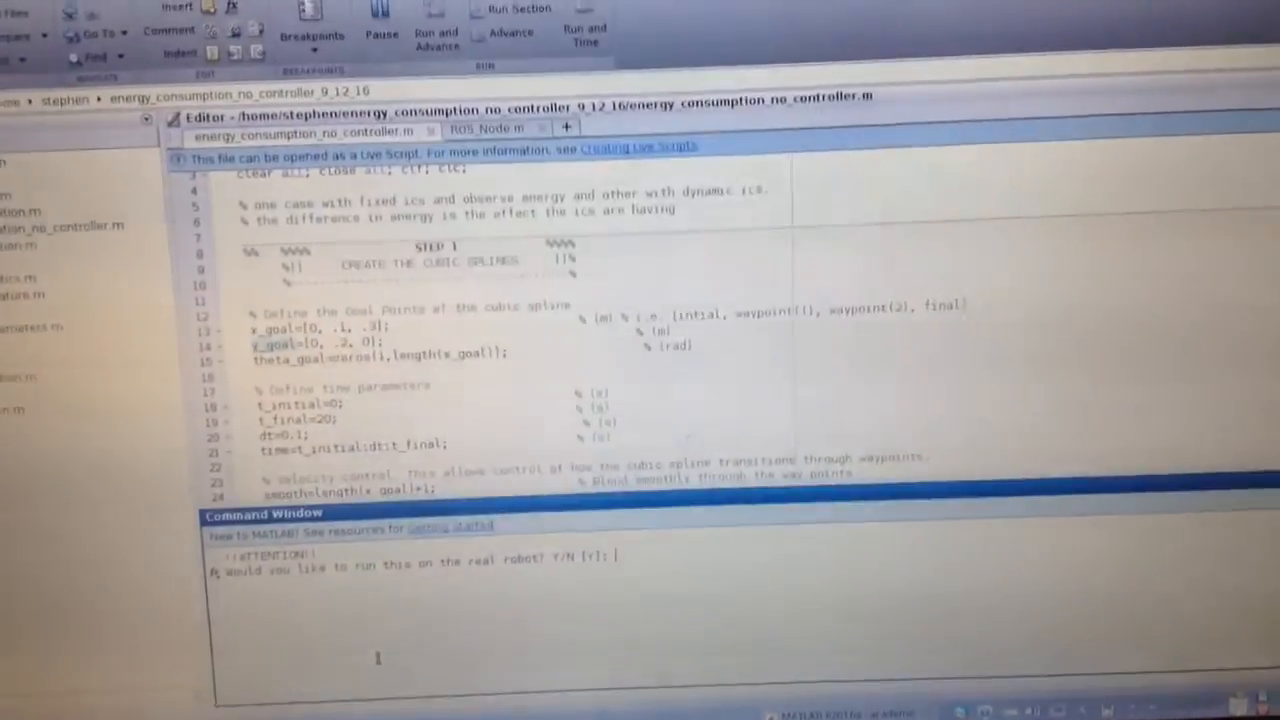